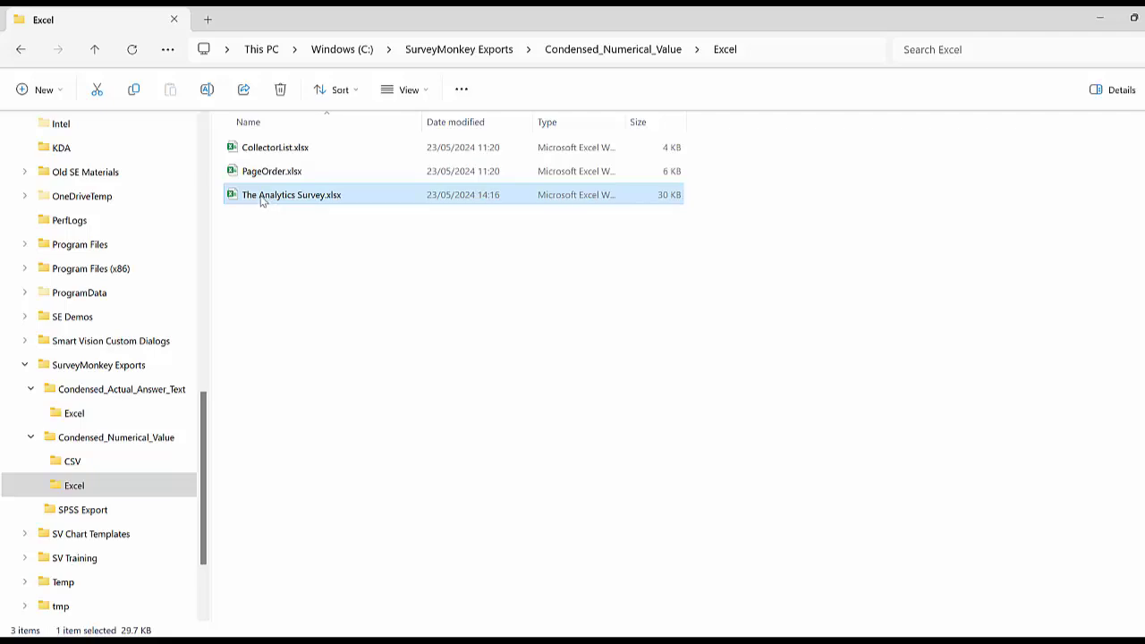
Open The Analytics Survey.xlsx in Excel and delete the second header row beneath the question titles.
double_click(231, 198)
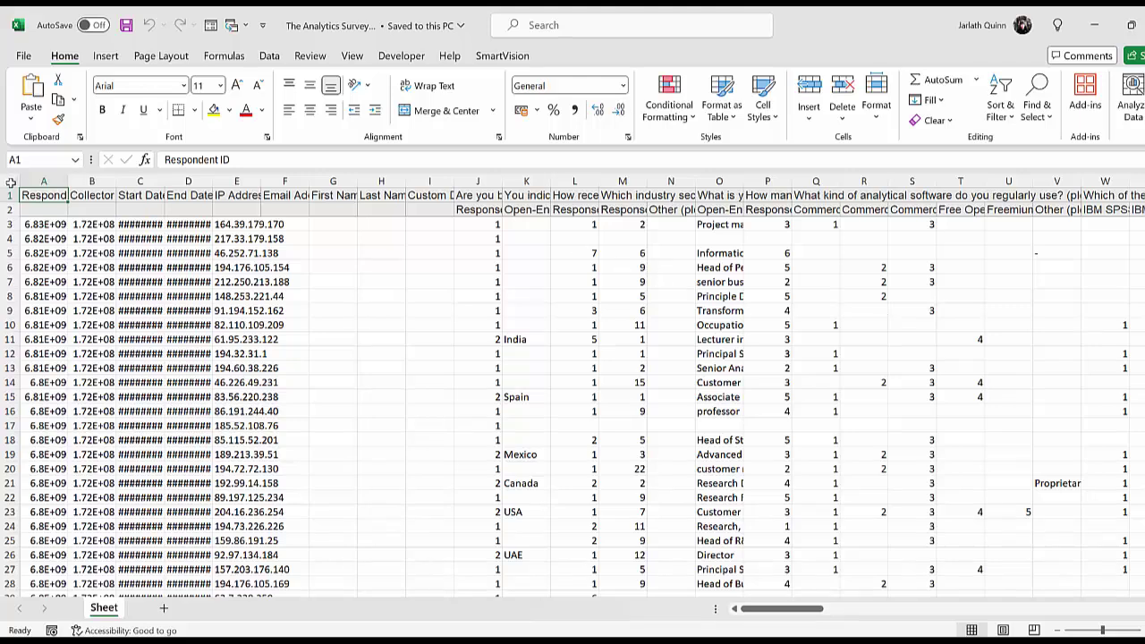
click(7, 209)
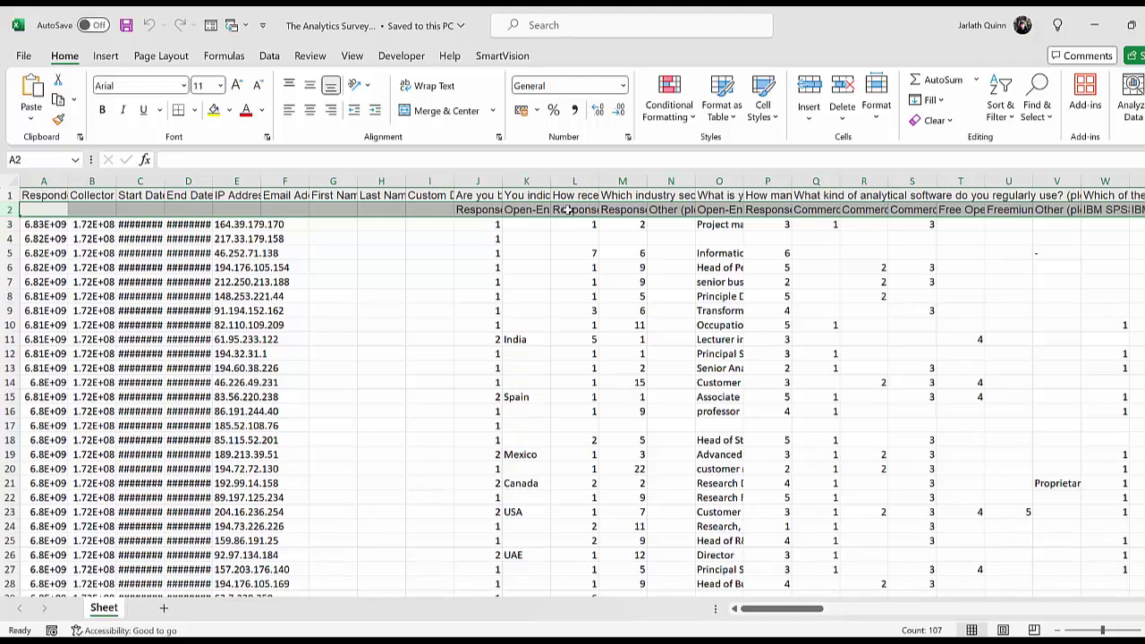
right_click(10, 210)
click(80, 393)
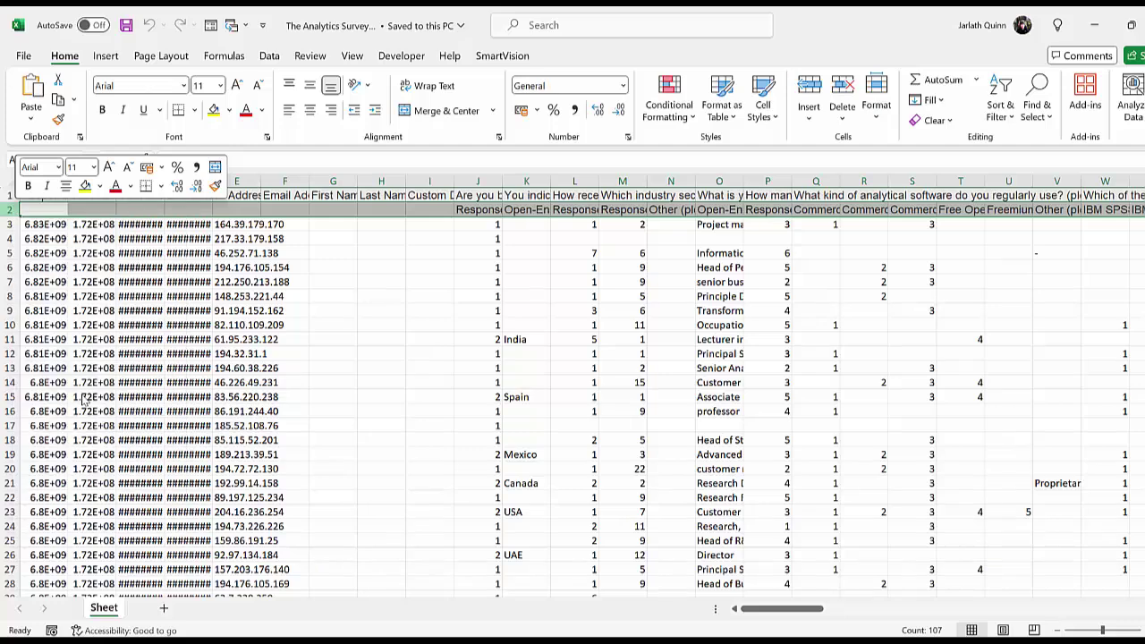
Examine the numeric answer codes spread across the columns of the software tools and techniques questions.
drag(781, 615, 902, 615)
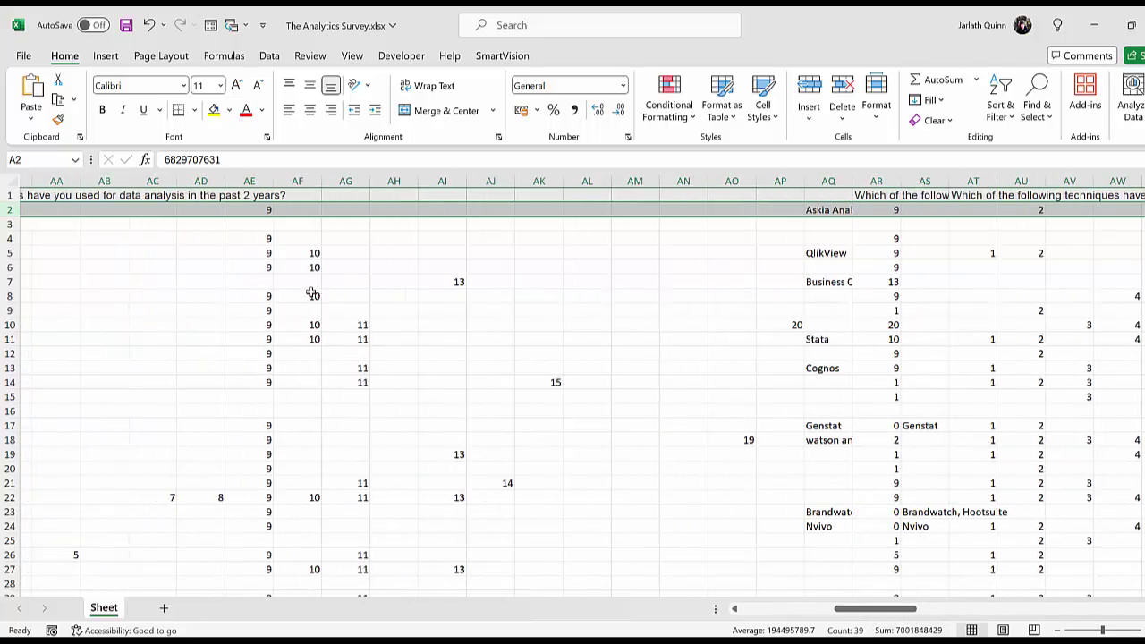
drag(309, 294, 506, 434)
drag(897, 616, 942, 615)
drag(530, 325, 868, 499)
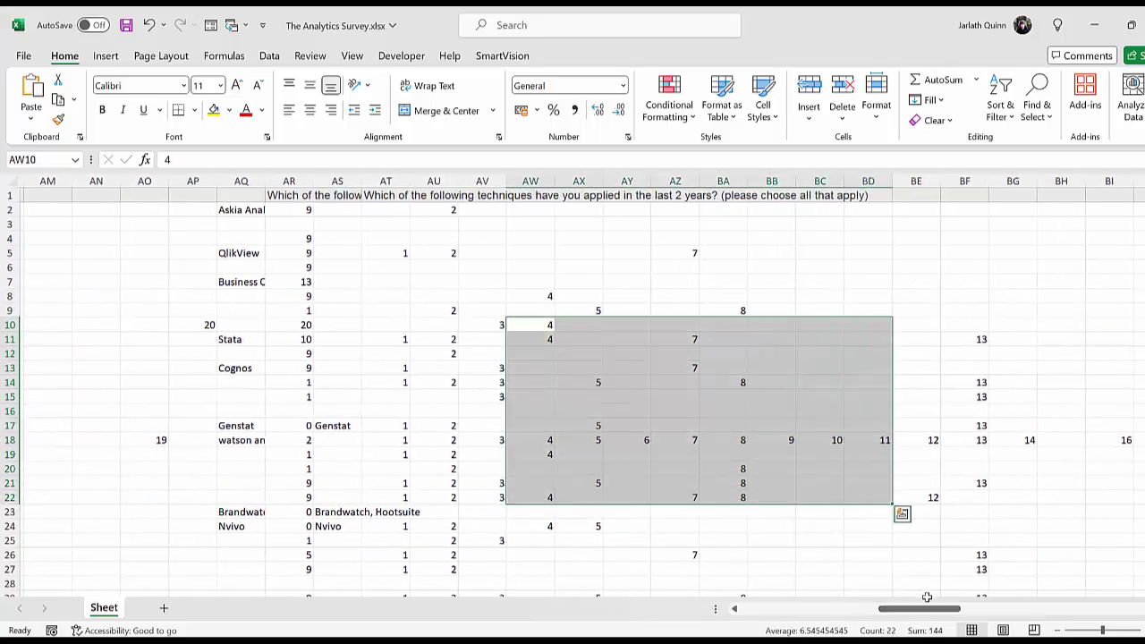
drag(927, 611, 802, 612)
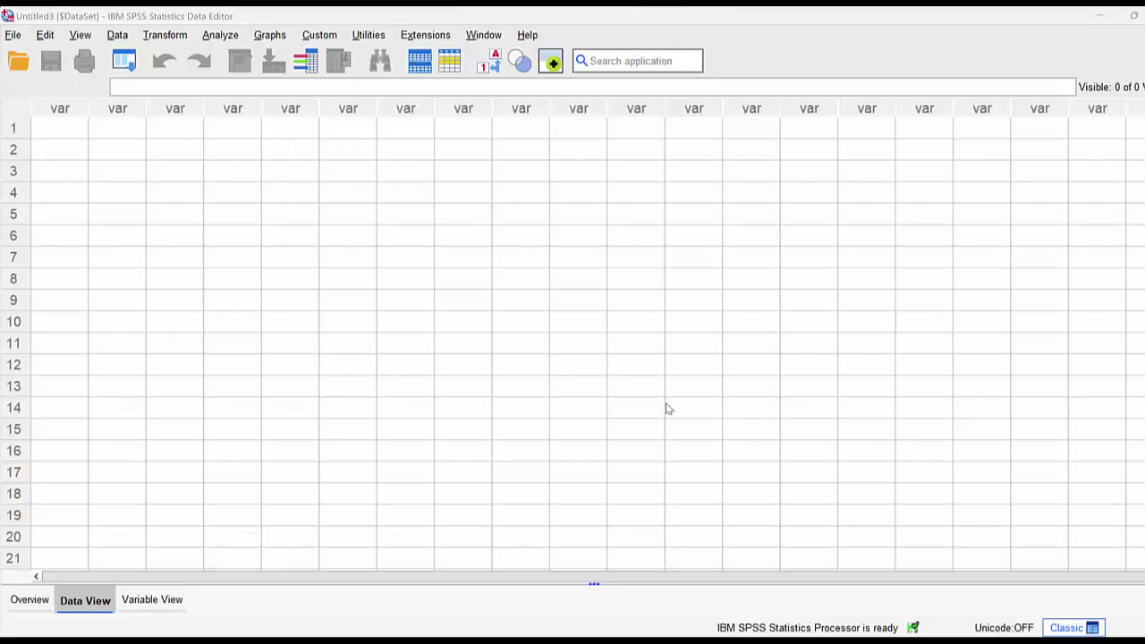
Switch to SPSS Statistics and import The Analytics Survey.xlsx from the Condensed_Numerical_Value Excel folder, reading variable names from the first row.
click(13, 35)
mouse_move(63, 97)
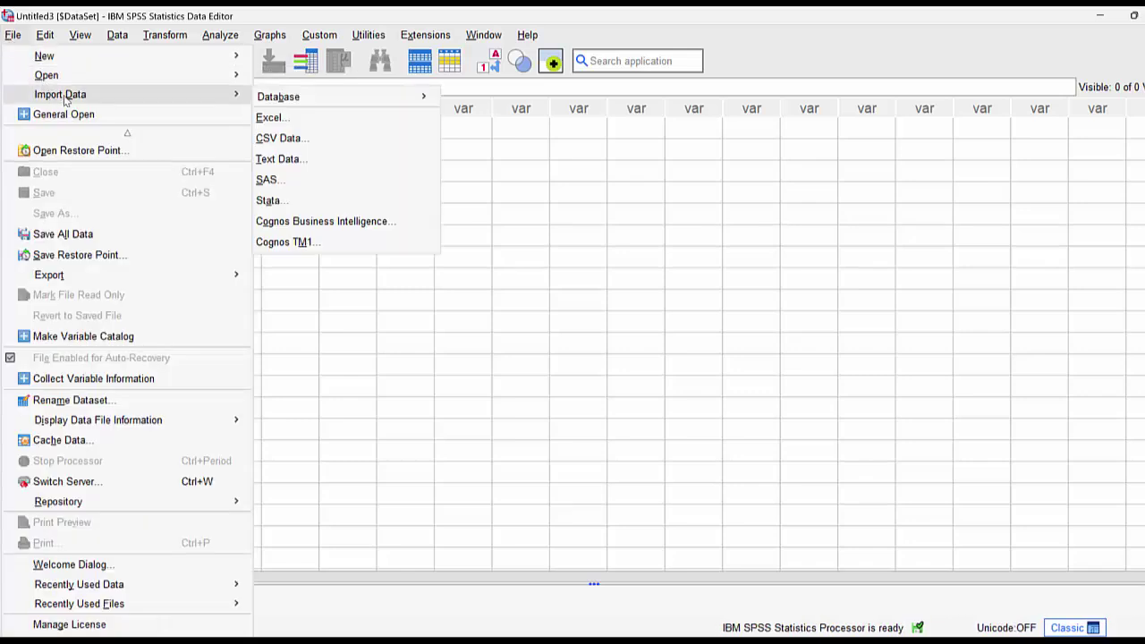
click(288, 120)
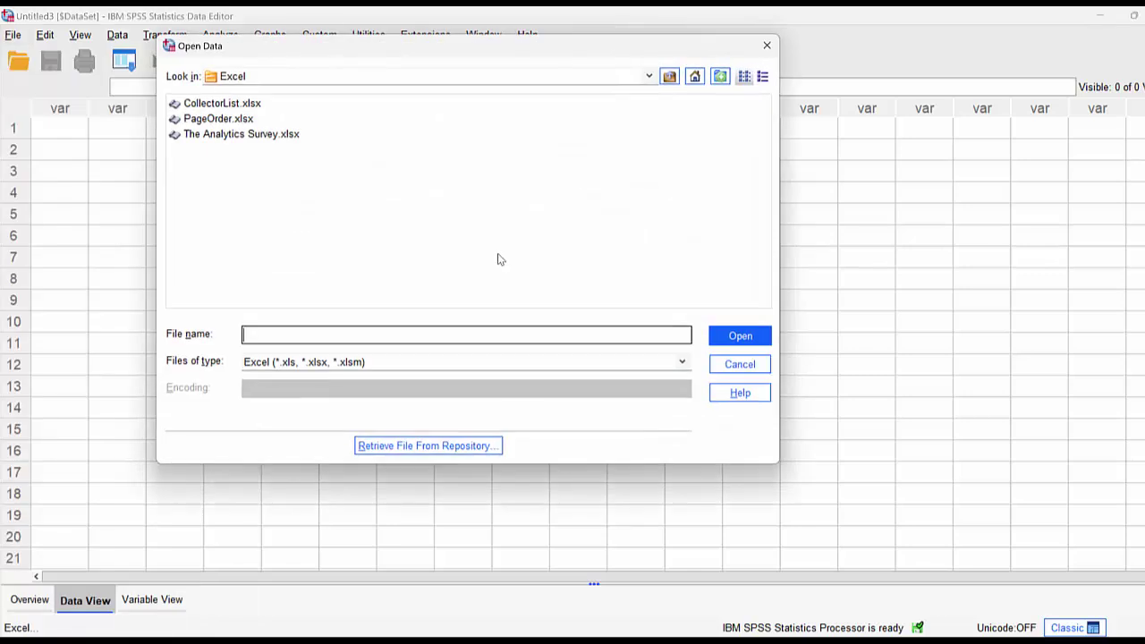
click(292, 83)
click(652, 102)
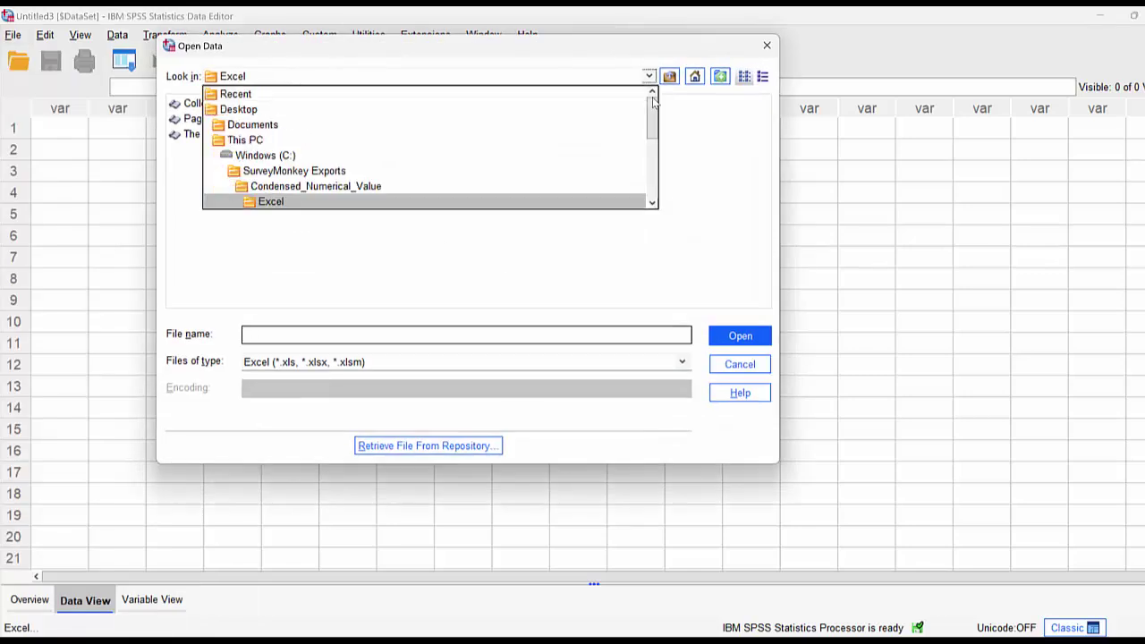
click(332, 190)
double_click(204, 119)
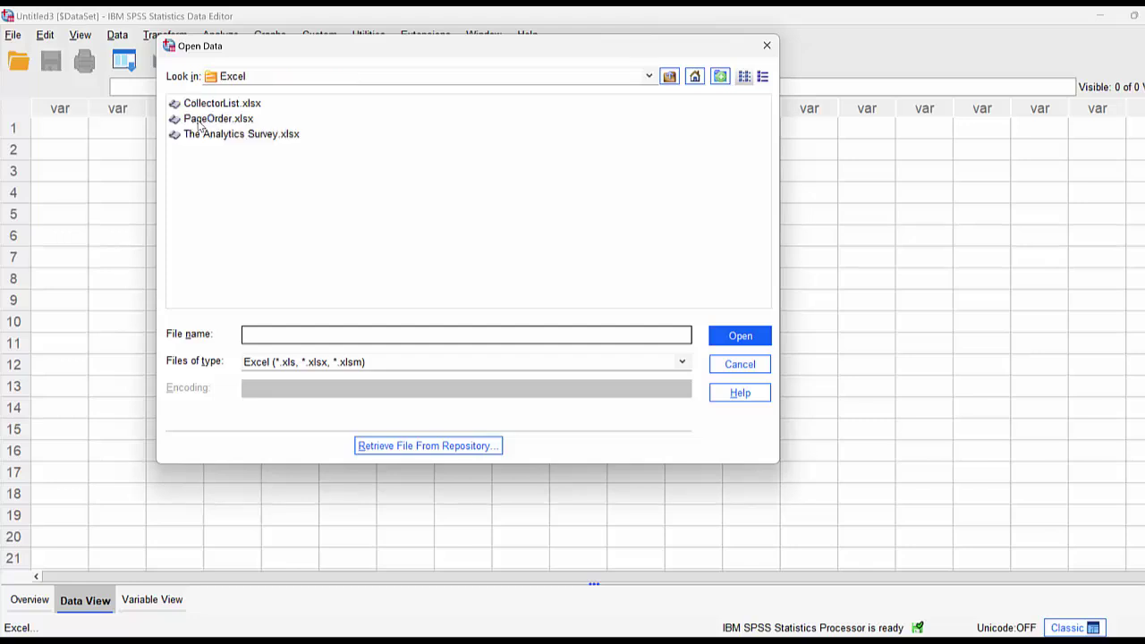
click(223, 142)
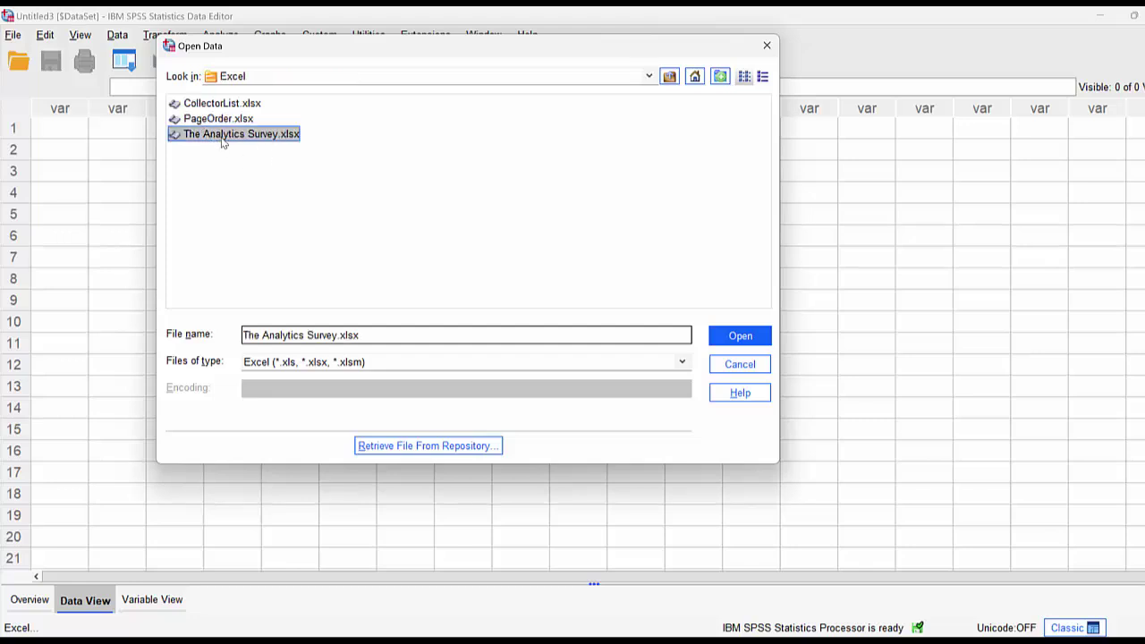
click(728, 338)
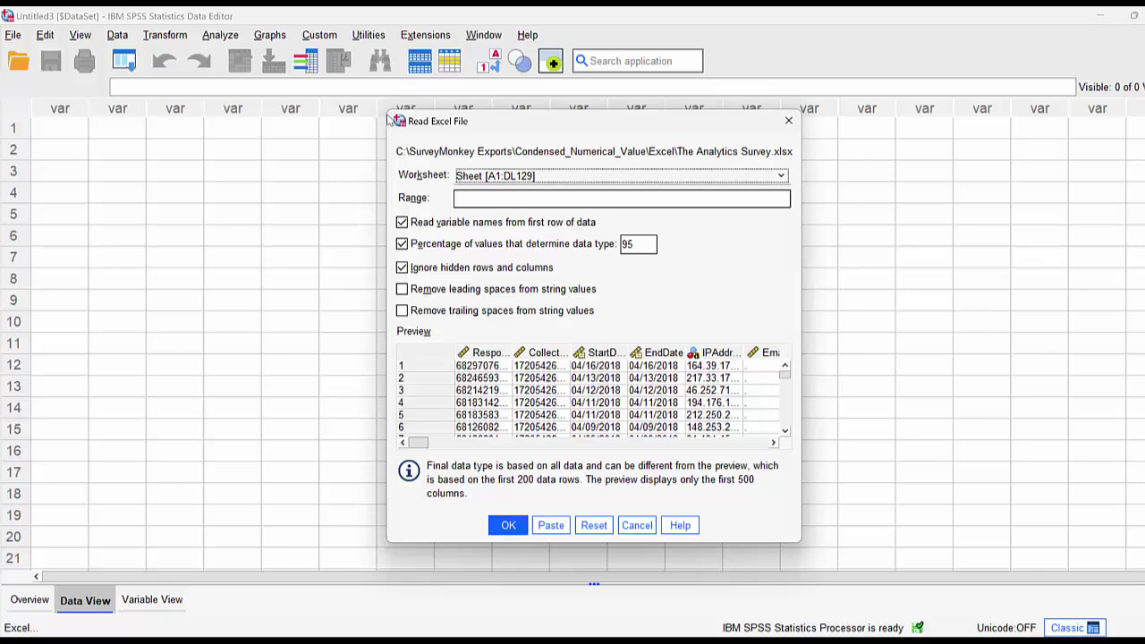
drag(388, 115, 305, 66)
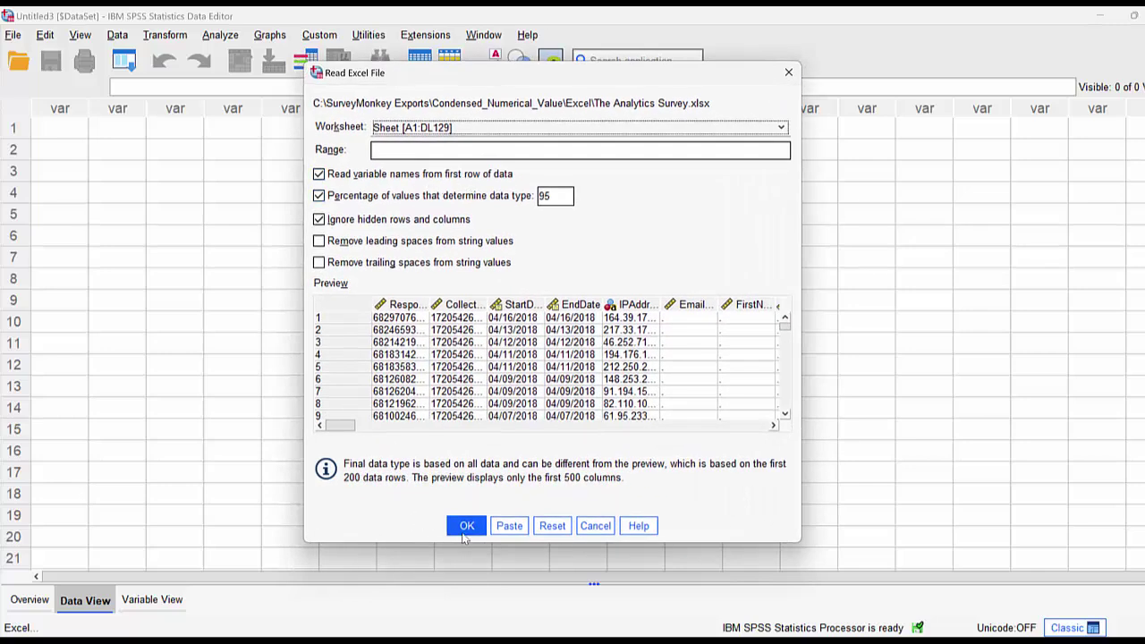
click(464, 533)
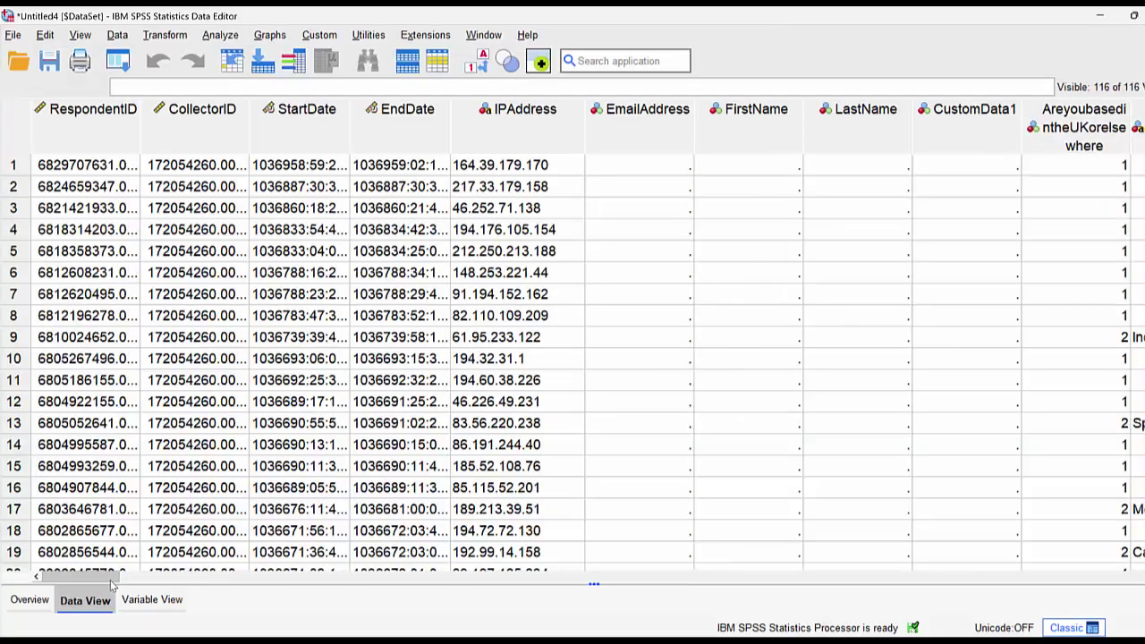
Review the imported survey's data columns and its variable definitions.
drag(113, 585, 212, 583)
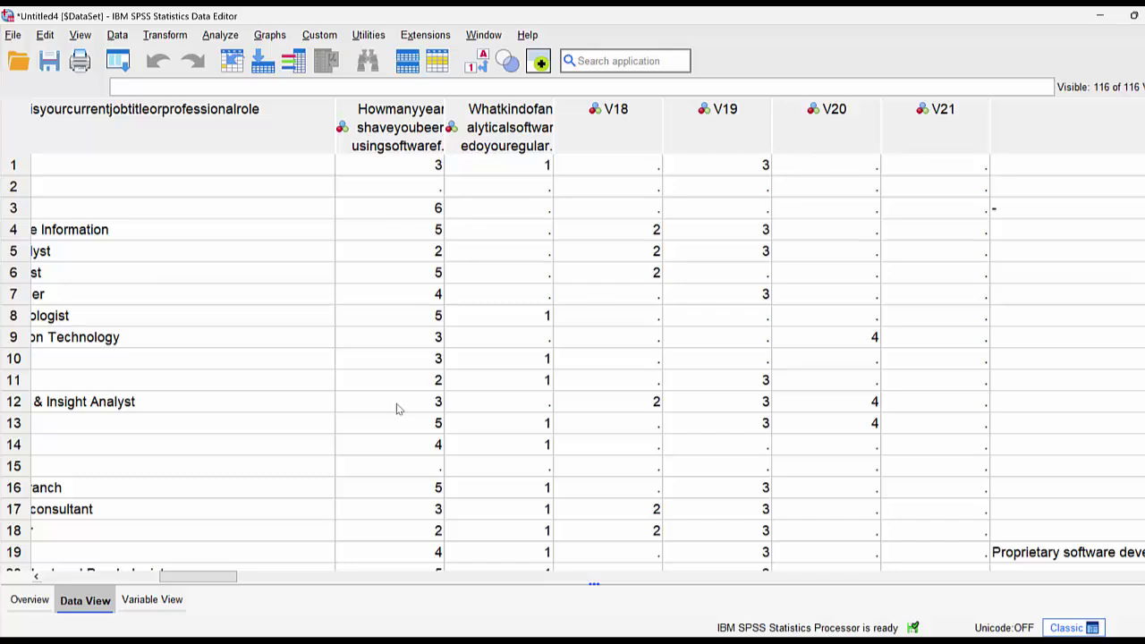
click(152, 601)
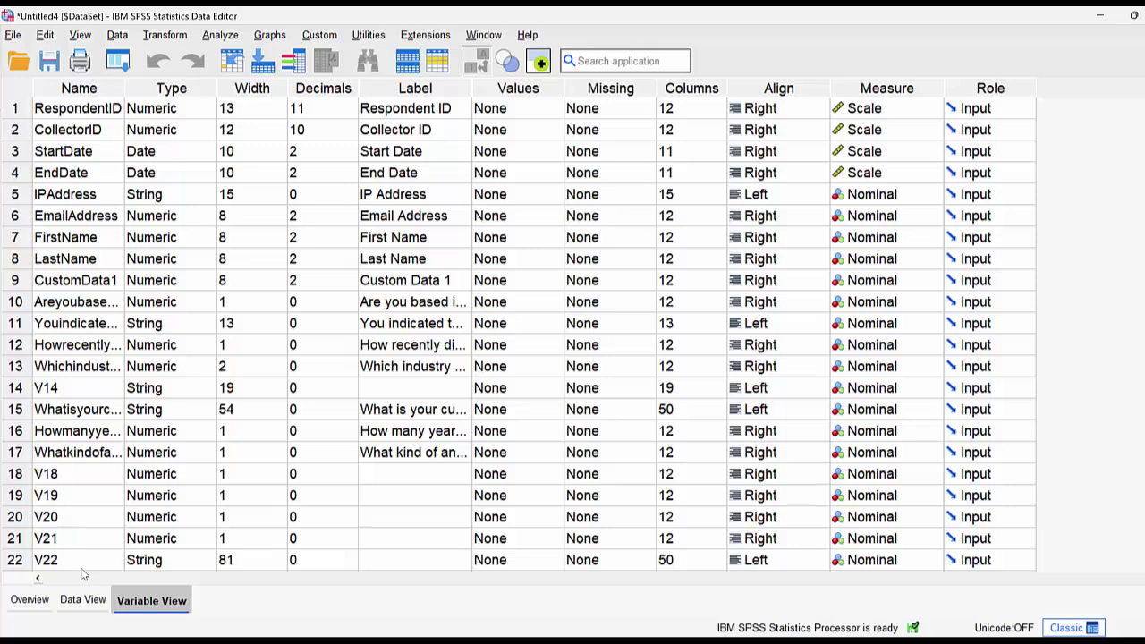
click(83, 600)
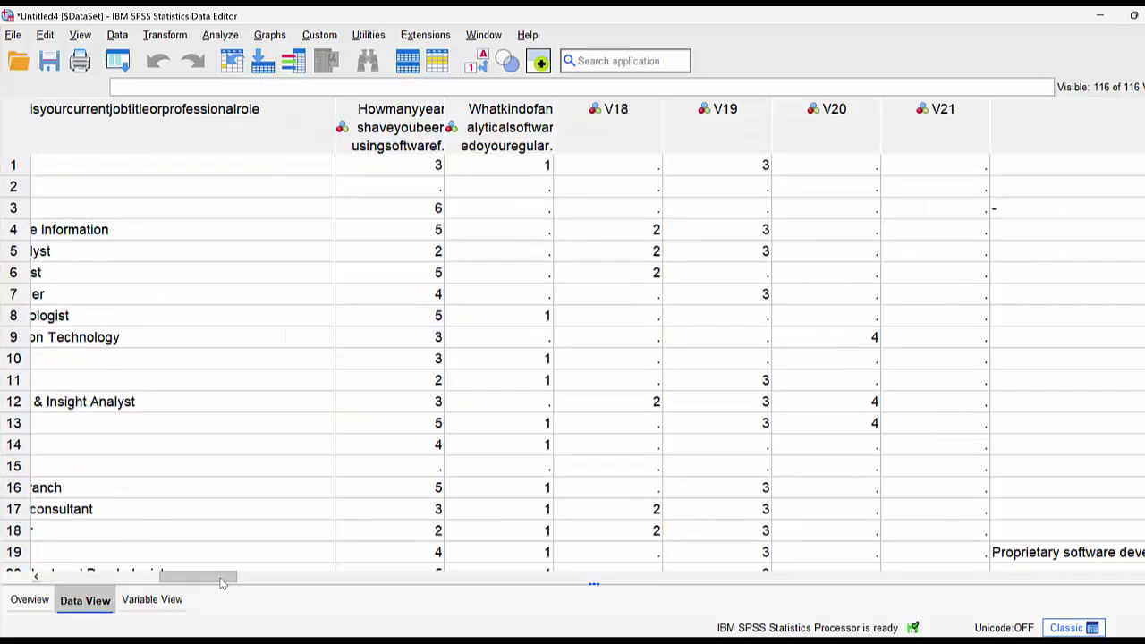
Delete the variables CollectorID through CustomData1, and widen the Name column in the variable definitions.
drag(174, 577, 58, 577)
drag(208, 128, 939, 140)
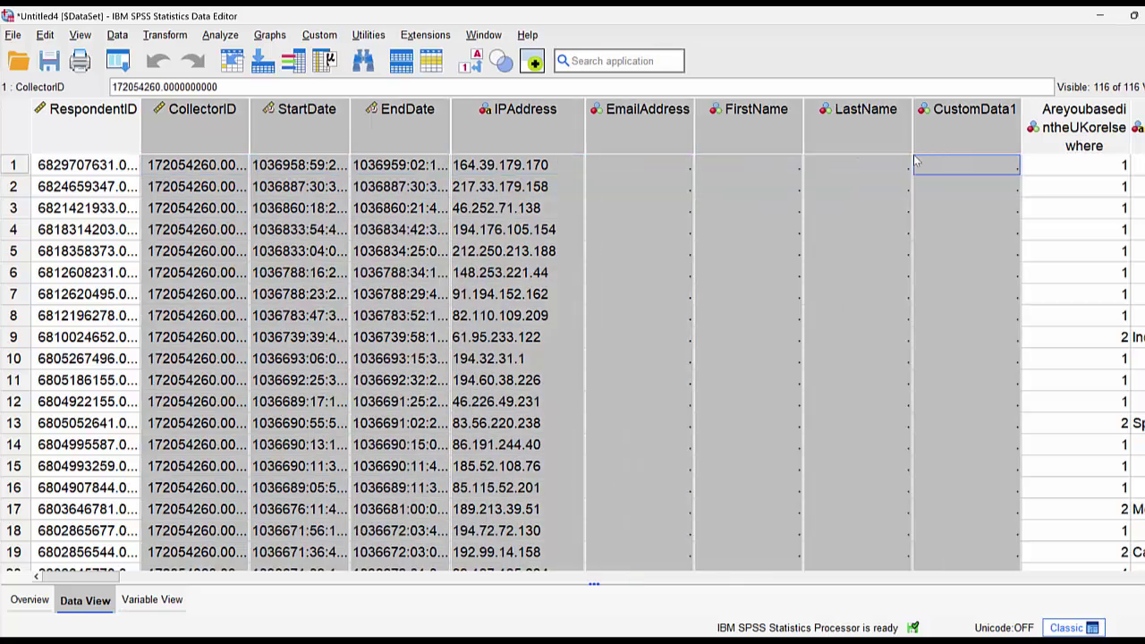
key(Delete)
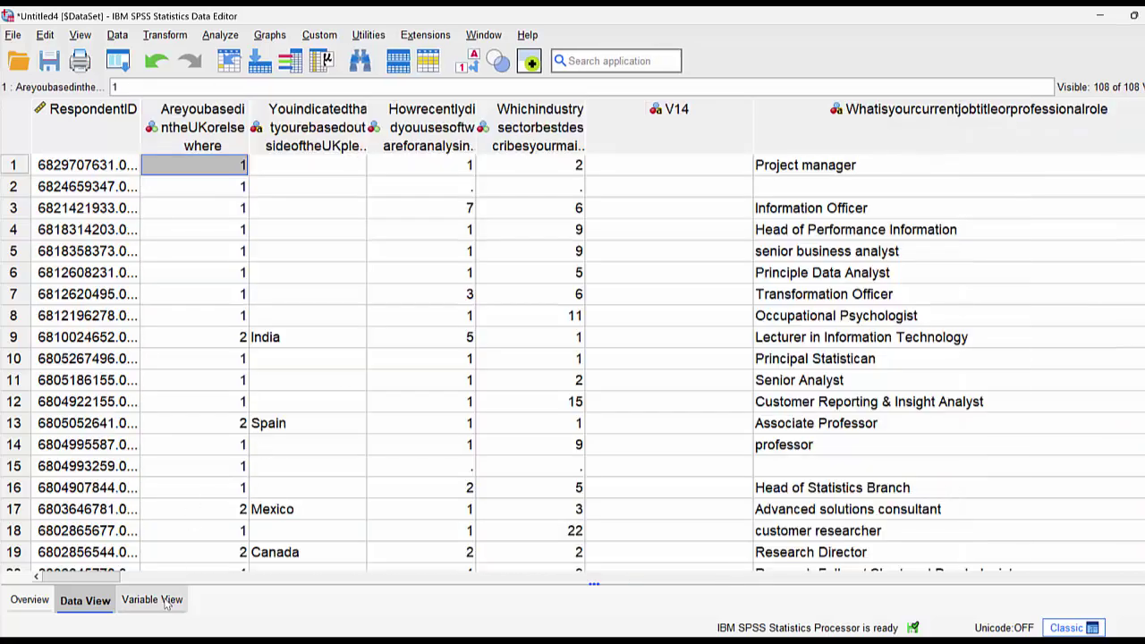
click(152, 599)
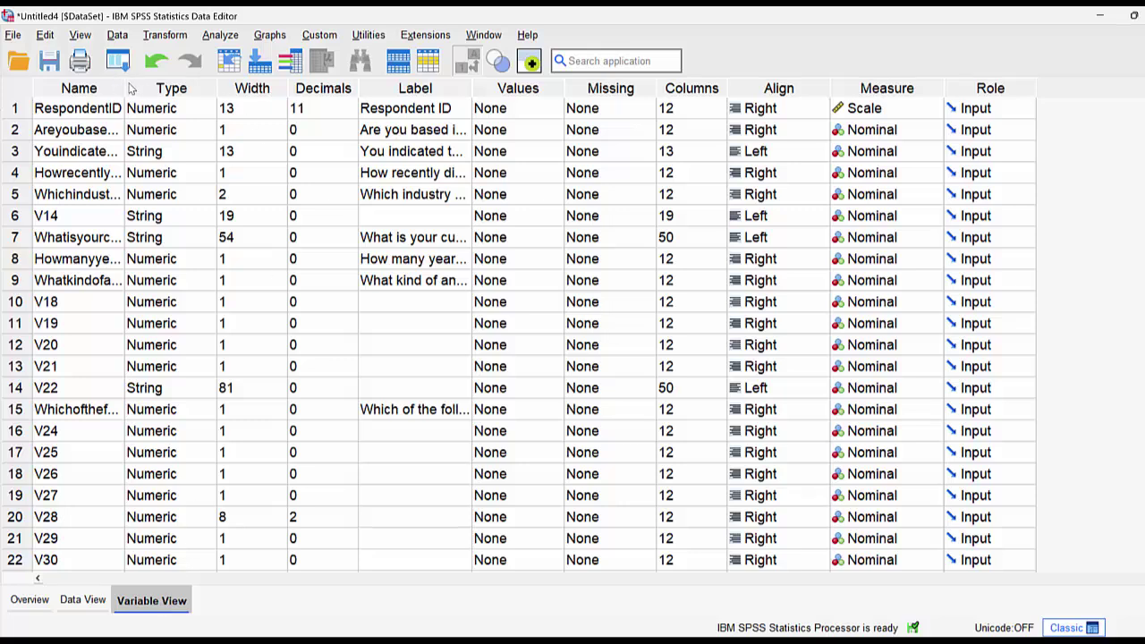
drag(125, 88, 277, 73)
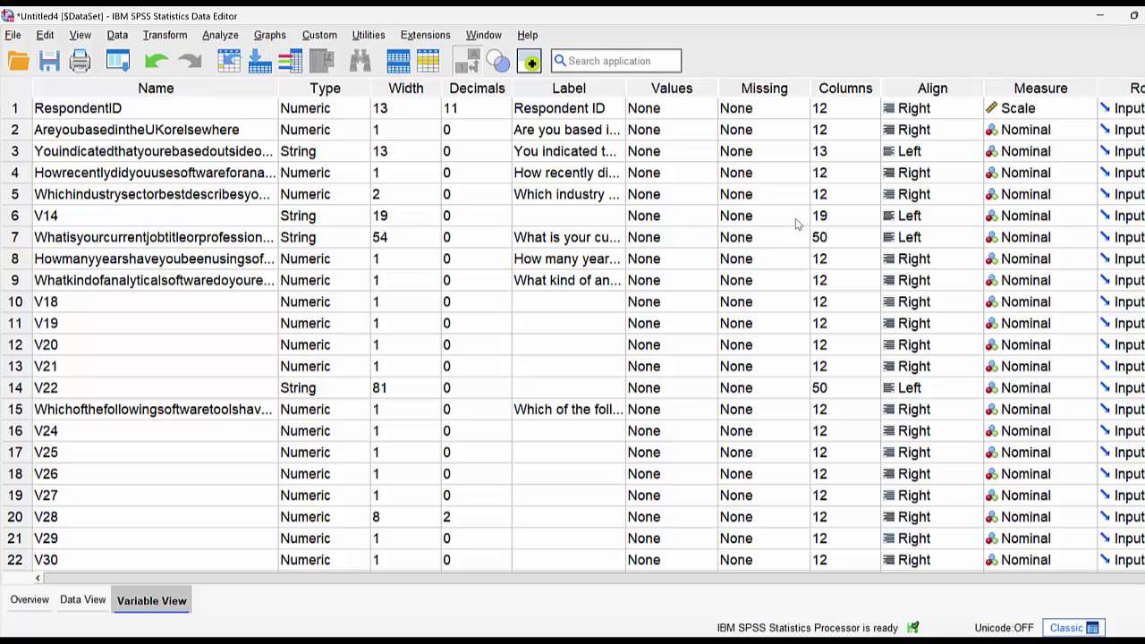
Try to label value 1 as "Within the last week" for the variable asking how recently software was used.
click(709, 177)
click(708, 173)
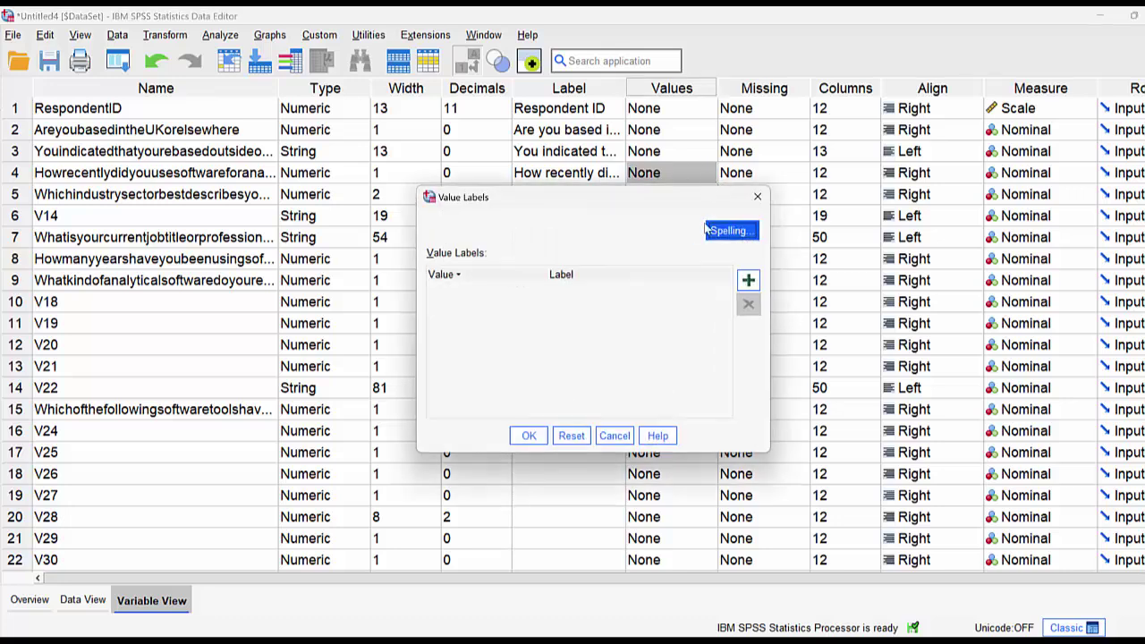
click(748, 280)
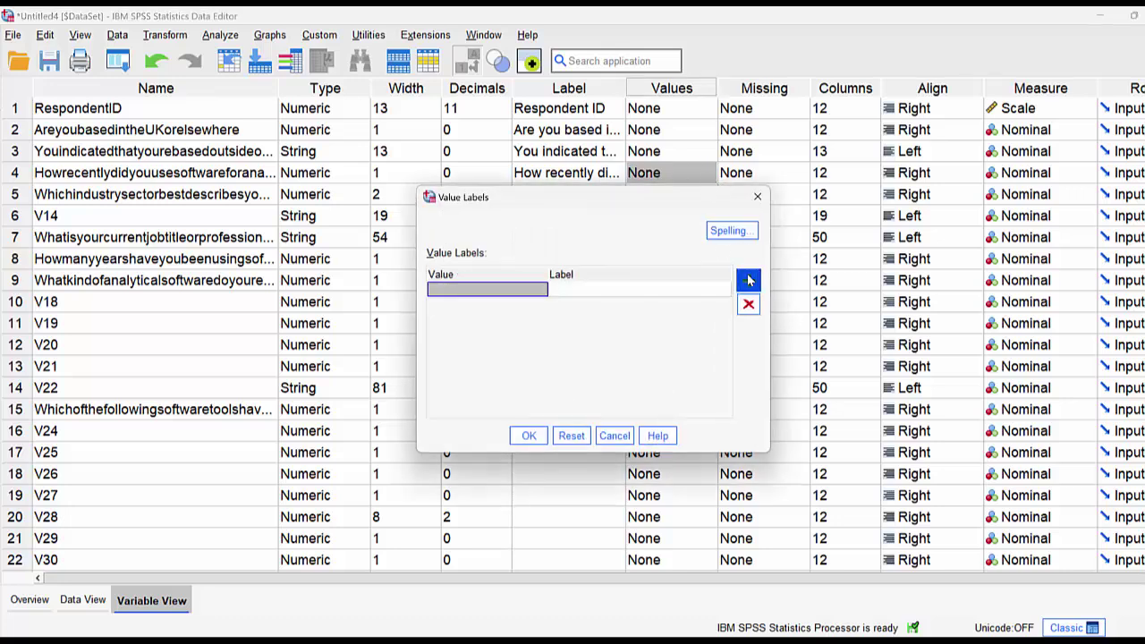
click(451, 288)
text(1)
click(579, 298)
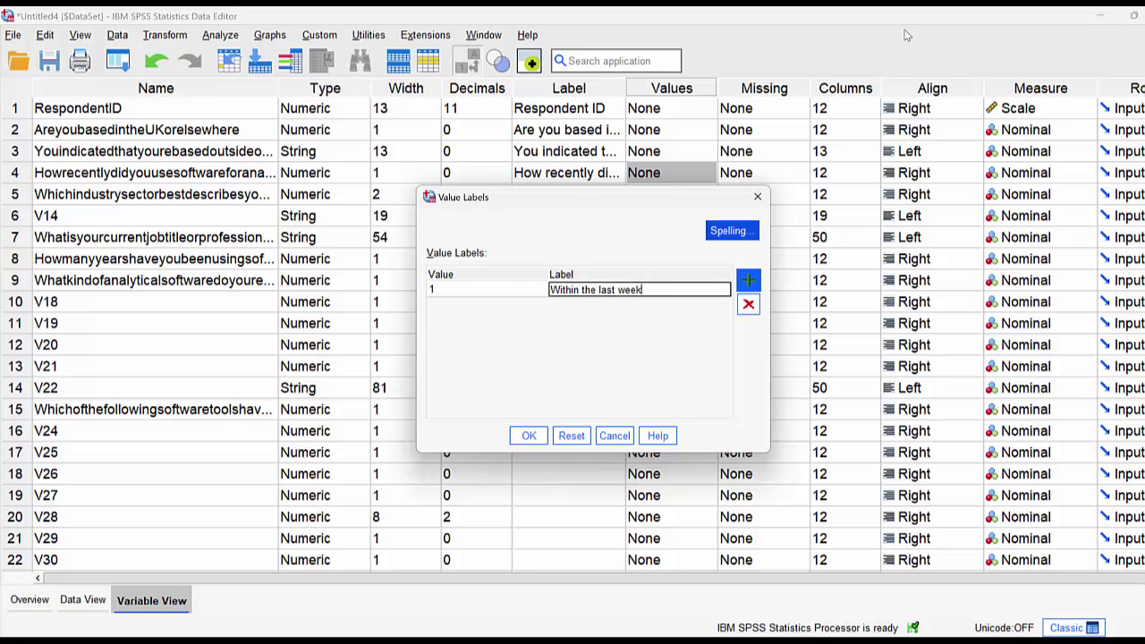
click(616, 438)
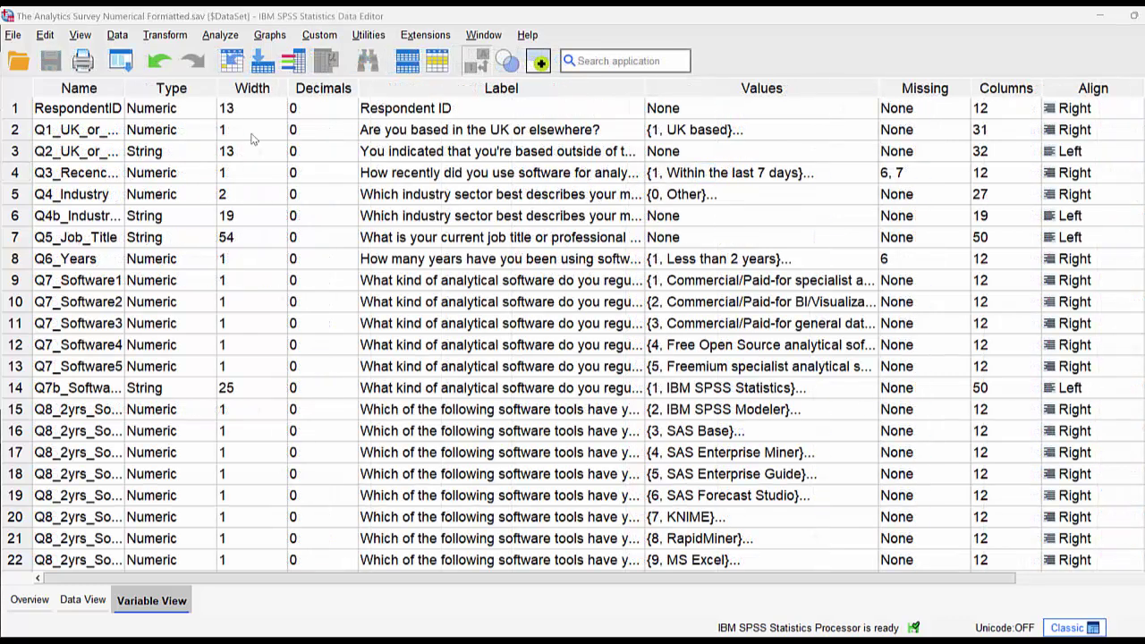
In The Analytics Survey Numerical Formatted.sav, widen the Name column and review the value labels of Q3_Recency_Analysis.
drag(127, 87, 234, 90)
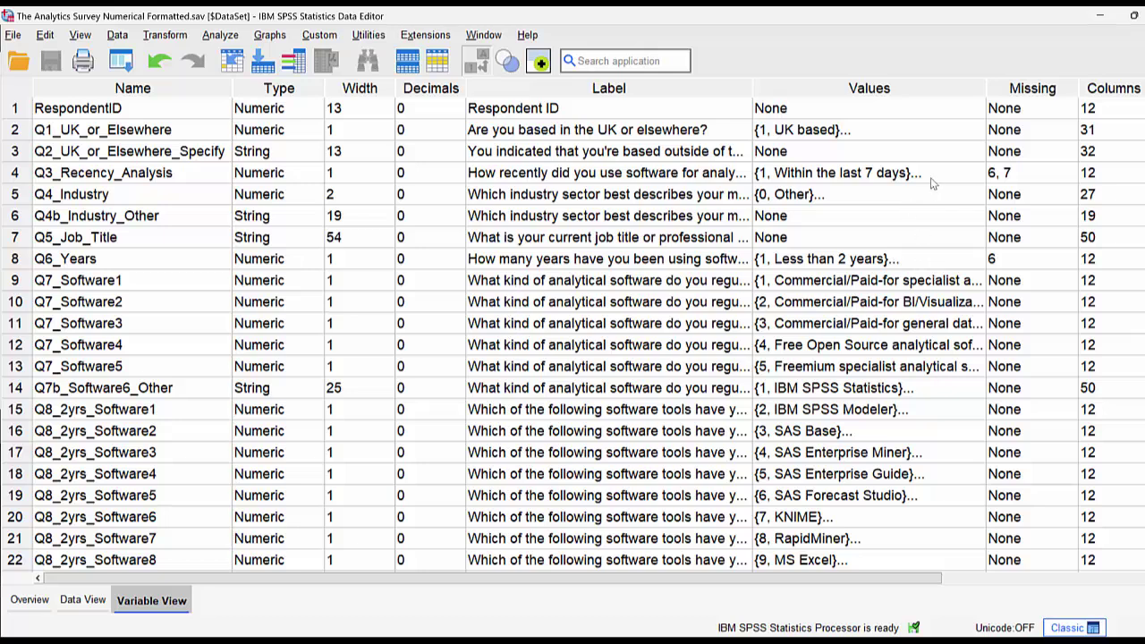
click(979, 174)
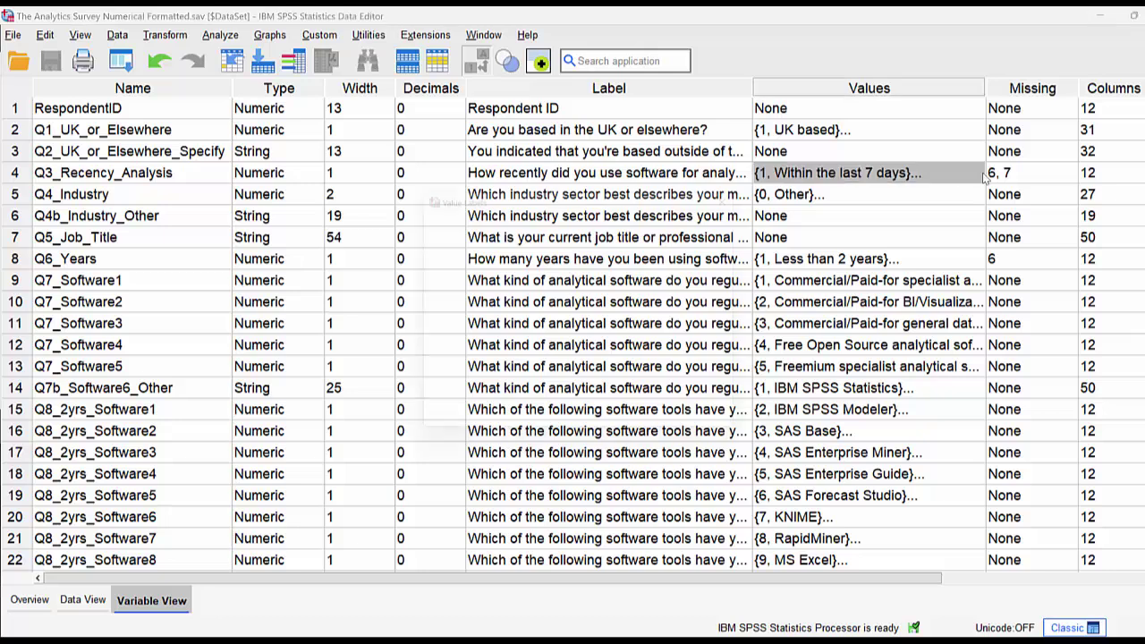
click(978, 173)
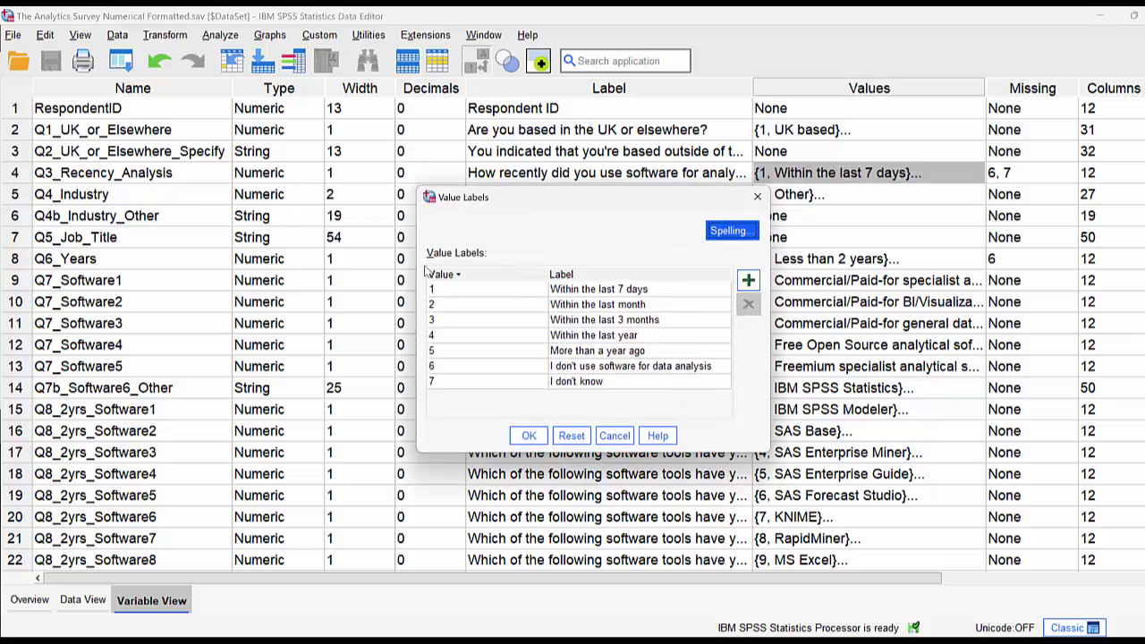
click(616, 436)
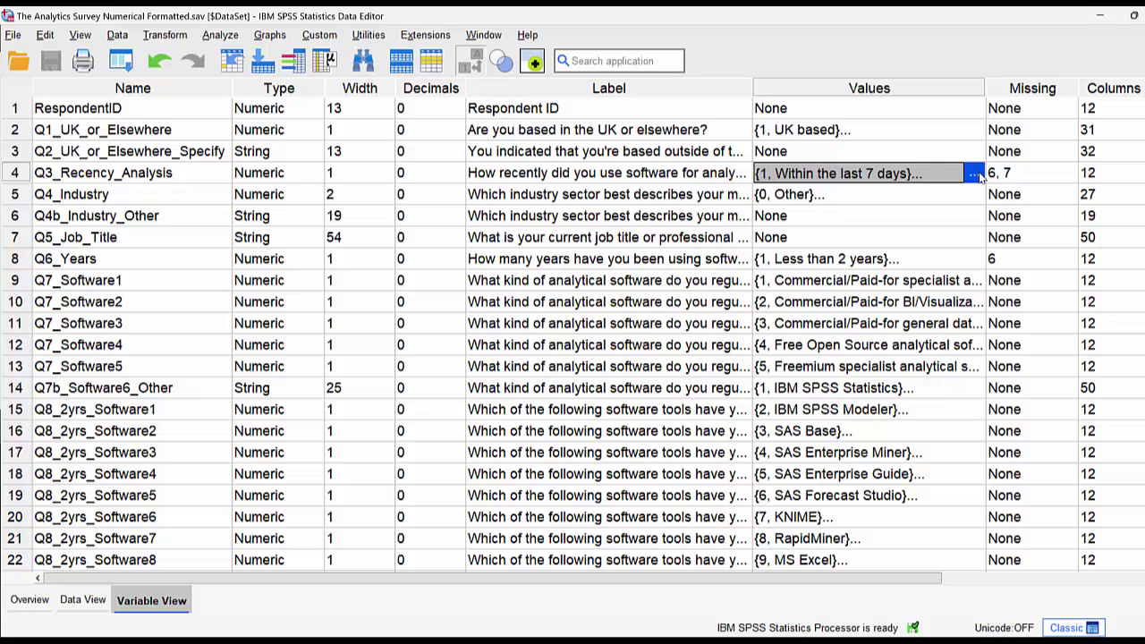
Run descriptive statistics for Q1_UK_or_Elsewhere from the data grid and return to the dataset.
click(79, 600)
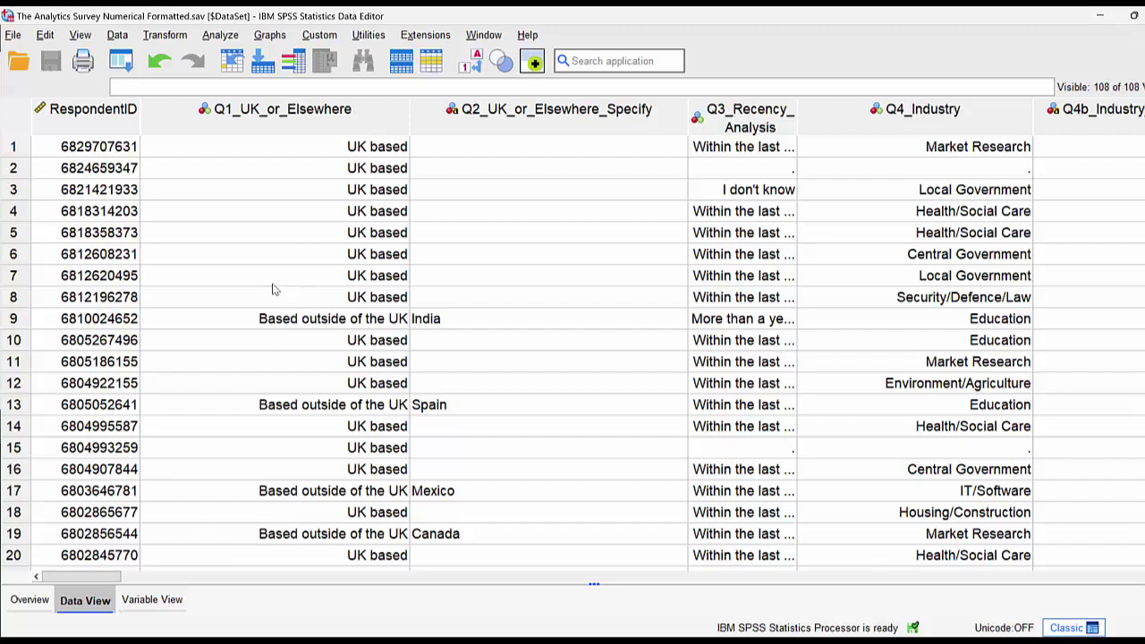
right_click(323, 194)
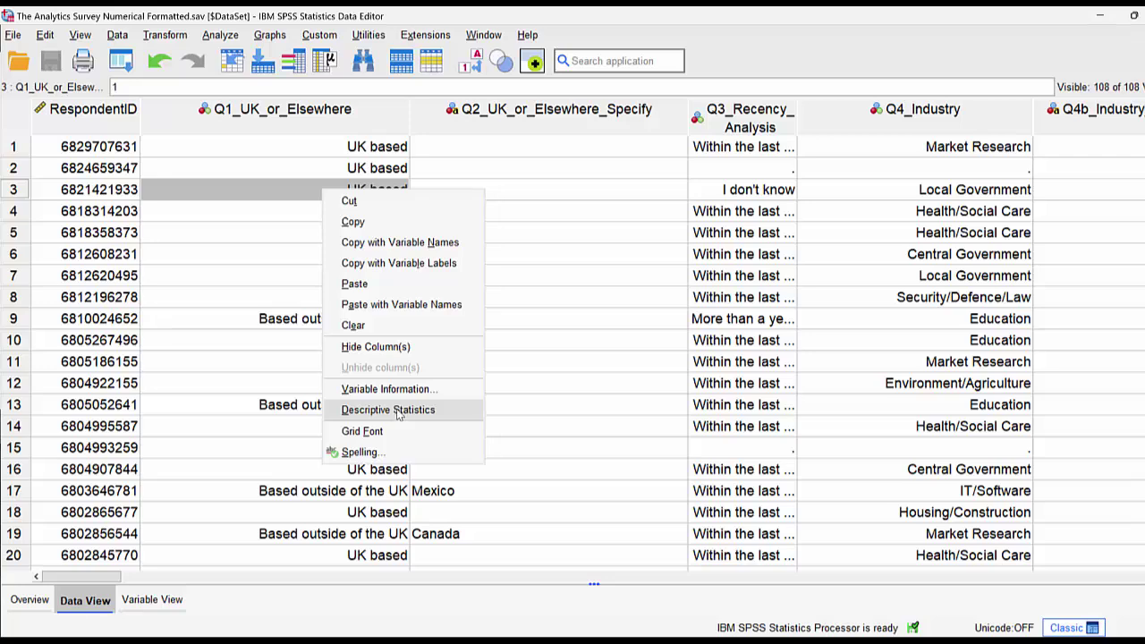
click(398, 413)
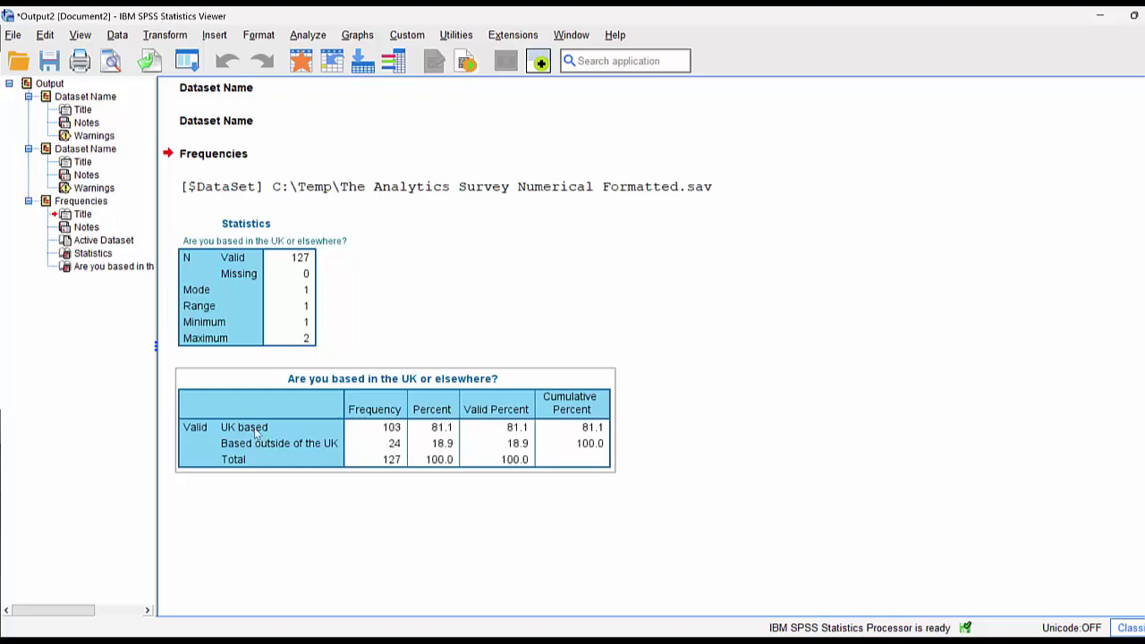
key(alt+Tab)
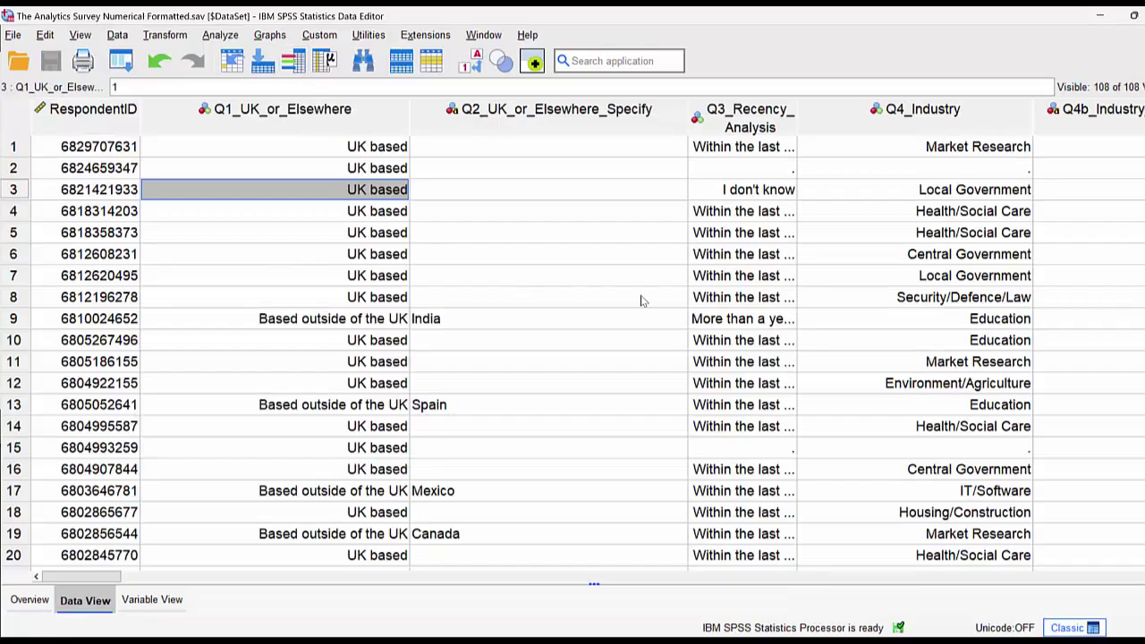
Run descriptive statistics for the Q3_Recency_Analysis variable and go back to the dataset.
click(747, 122)
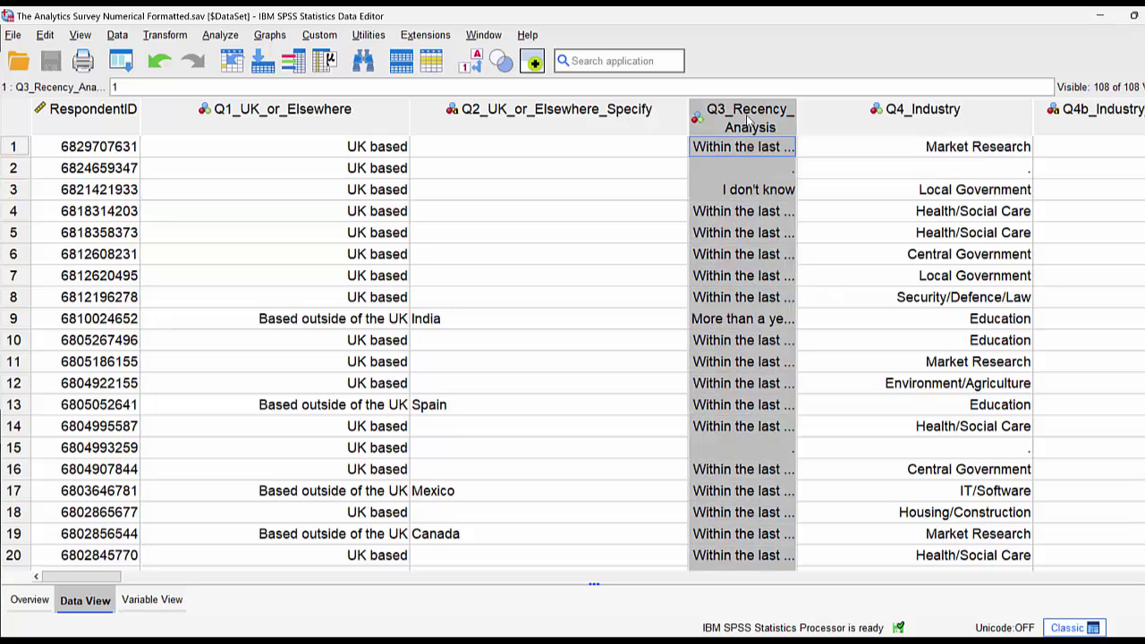
right_click(747, 122)
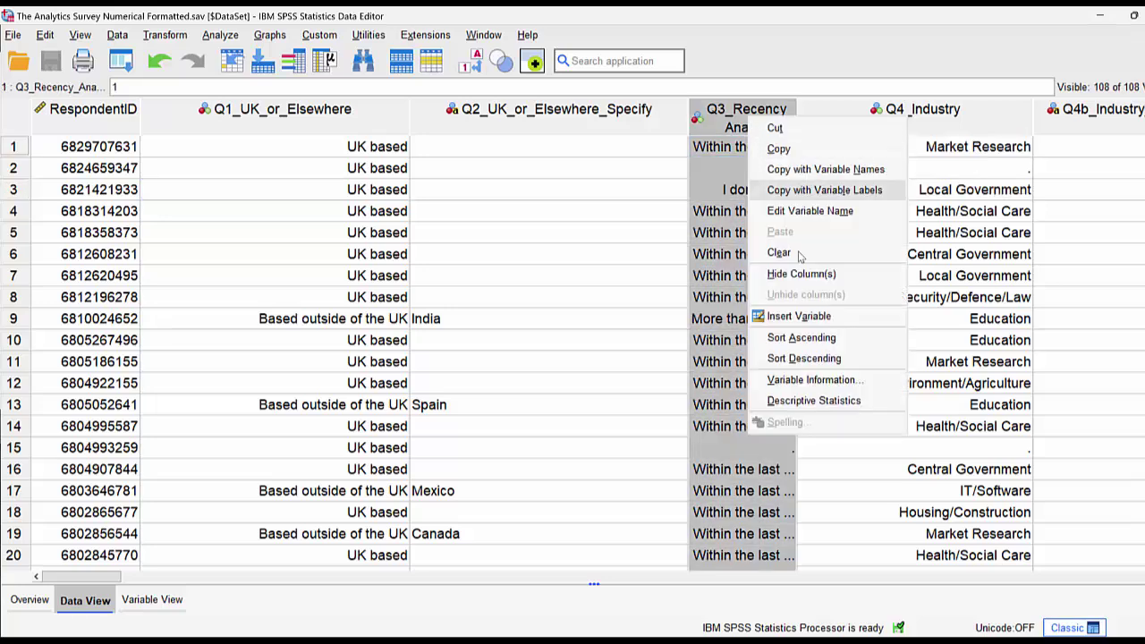
click(812, 401)
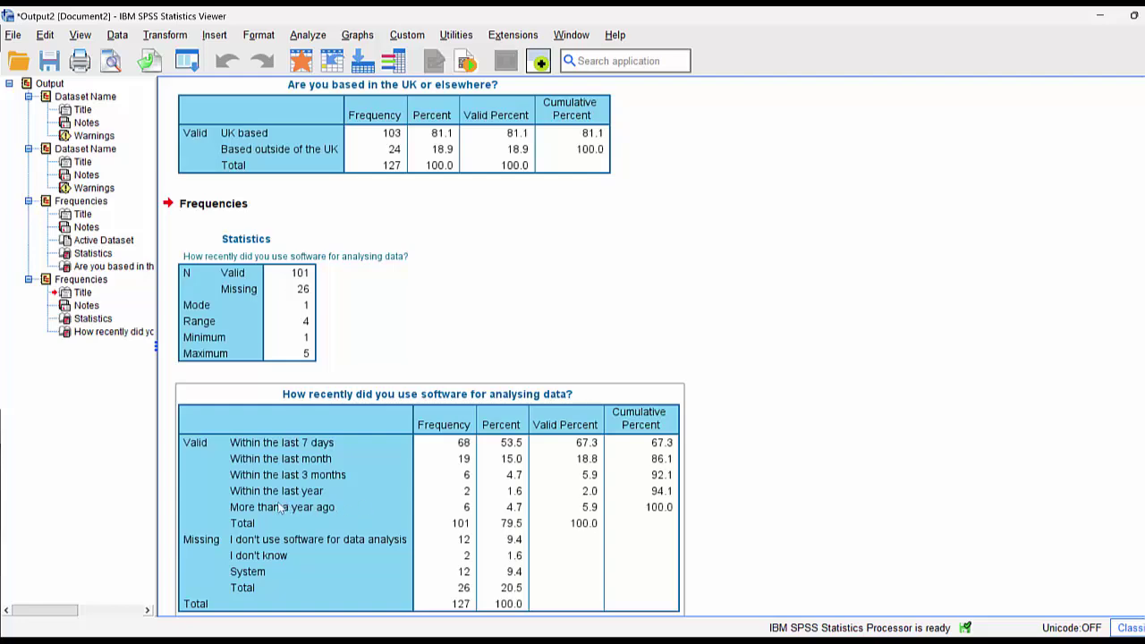
click(300, 60)
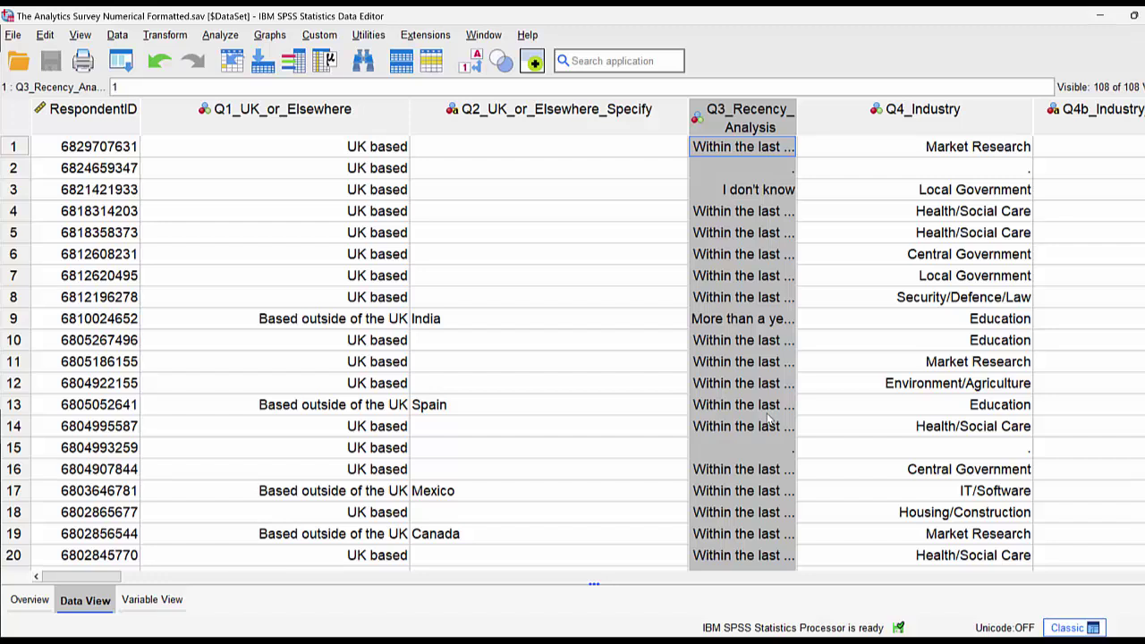